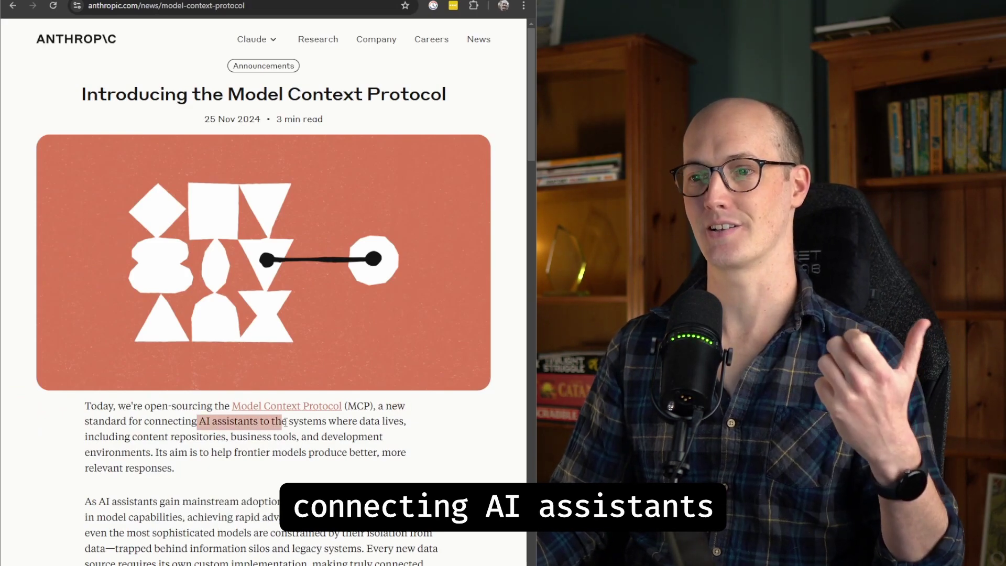
# Step: Select the phrase 'AI assistants to the systems where data lives' in the announcement
pyautogui.moveTo(285, 422); pyautogui.dragTo(351, 423)
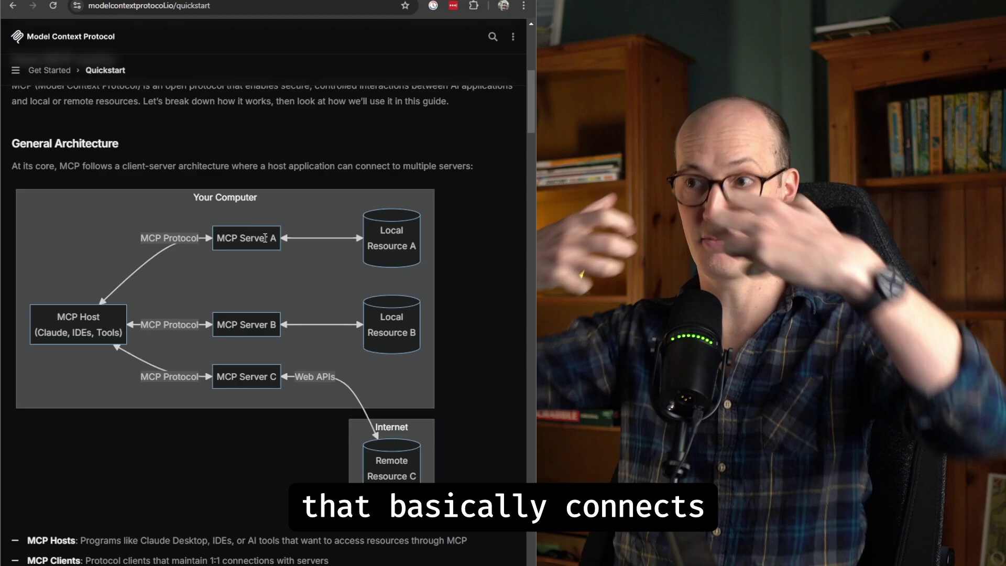
pyautogui.scroll(1, 264, 237)
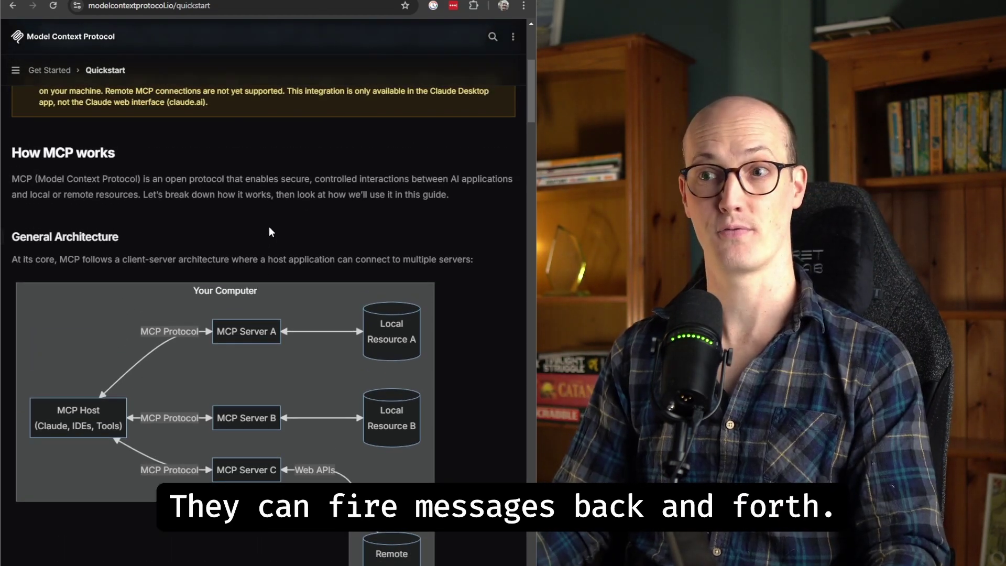
pyautogui.scroll(-1, 269, 231)
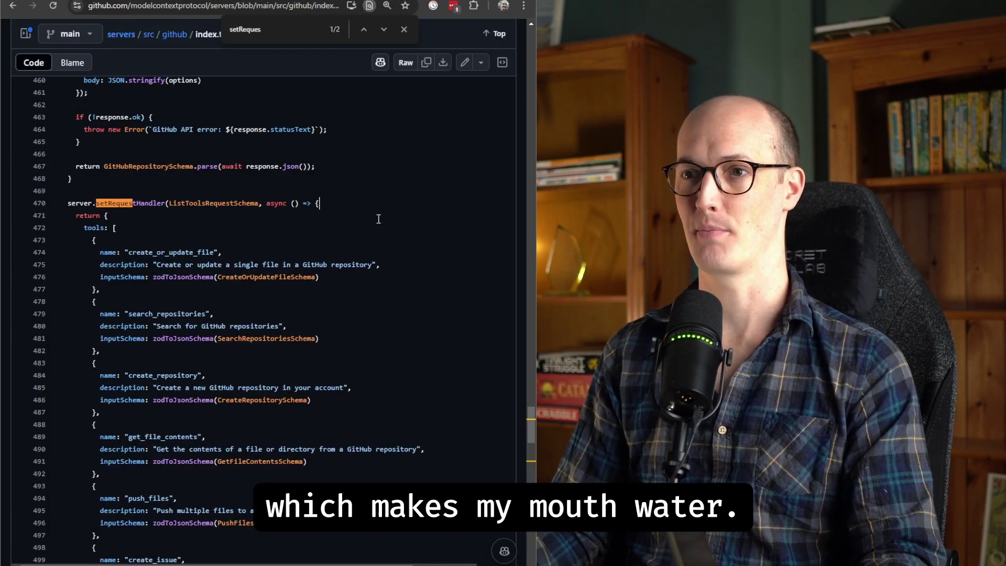
pyautogui.scroll(2, 249, 94)
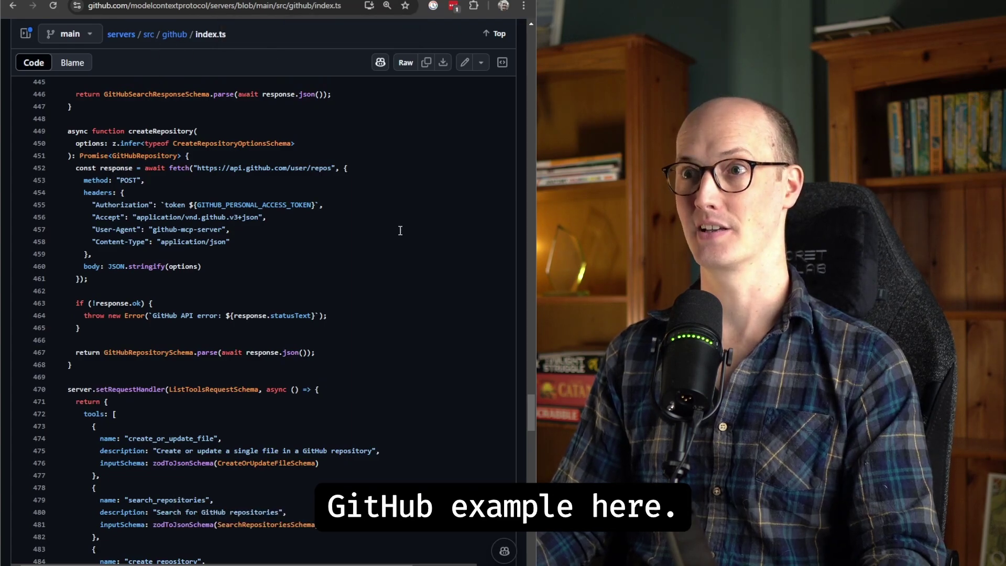
pyautogui.moveTo(529, 396)
pyautogui.mouseDown()
pyautogui.moveTo(514, 66)
pyautogui.moveTo(516, 185)
pyautogui.mouseUp()
# Step: Jump to the ListToolsRequestSchema setRequestHandler at line 470 and zoom in the code
pyautogui.click(349, 305)
pyautogui.write('sz')
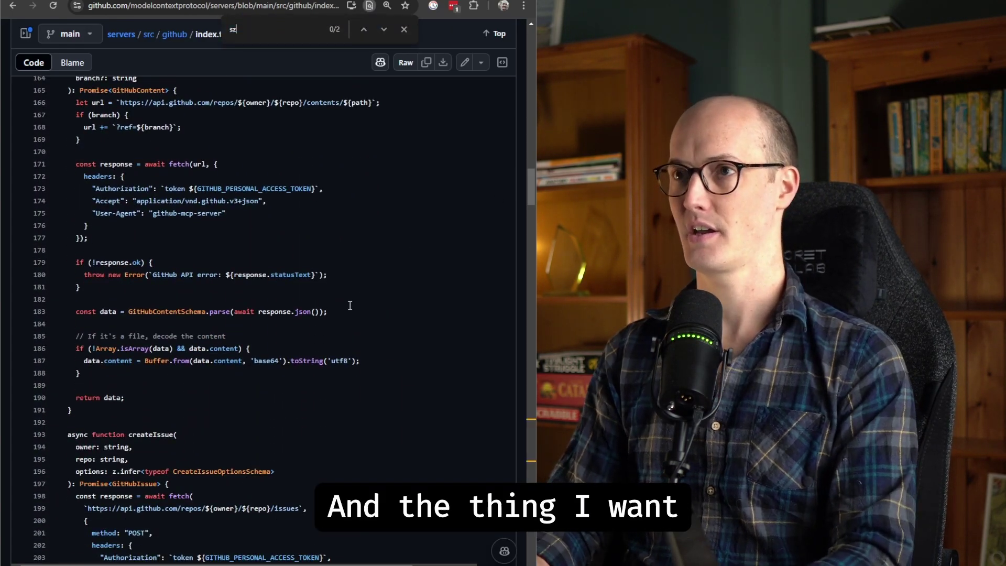
pyautogui.write('e')
pyautogui.press('BackSpace')
pyautogui.write('Re')
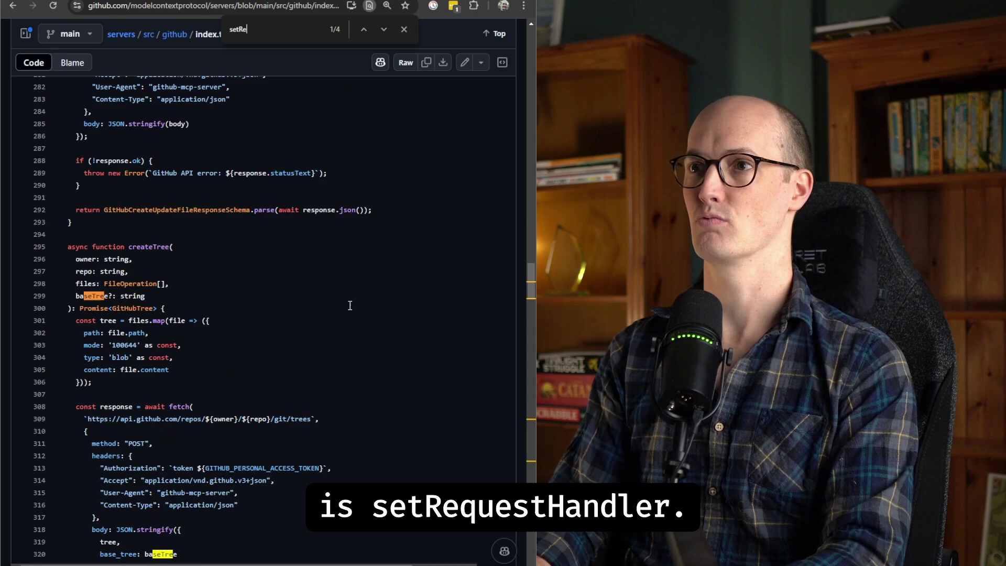
pyautogui.write('q')
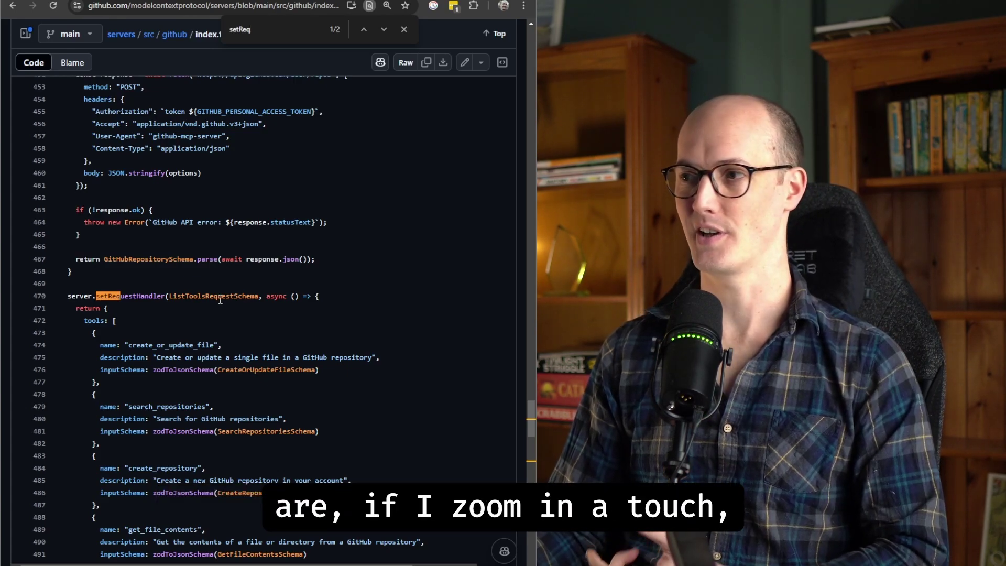
pyautogui.hotkey('ctrl', '+')
pyautogui.hotkey('ctrl', '+')
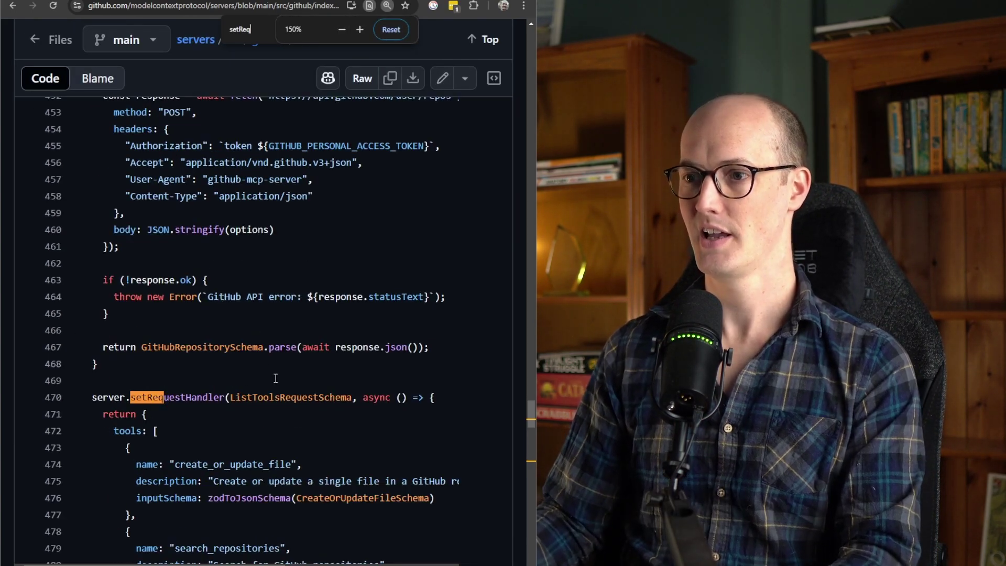
pyautogui.press('Return')
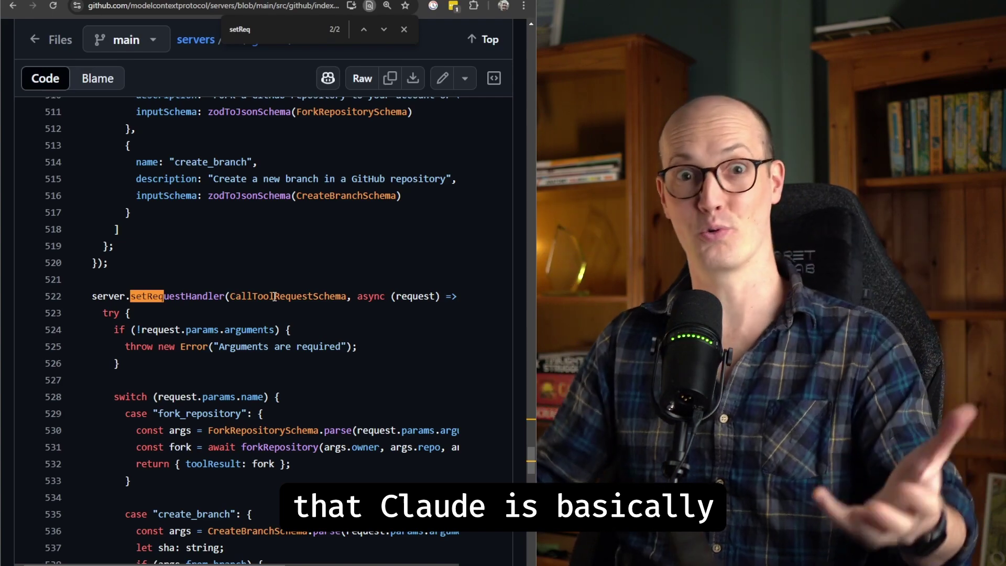
pyautogui.press('Return')
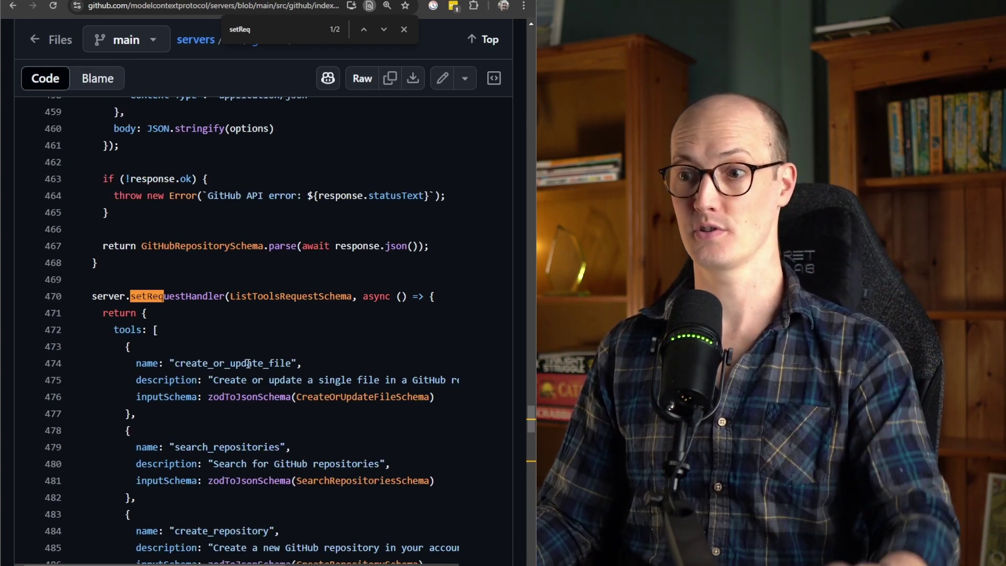
pyautogui.scroll(-1, 246, 361)
pyautogui.scroll(-1, 305, 337)
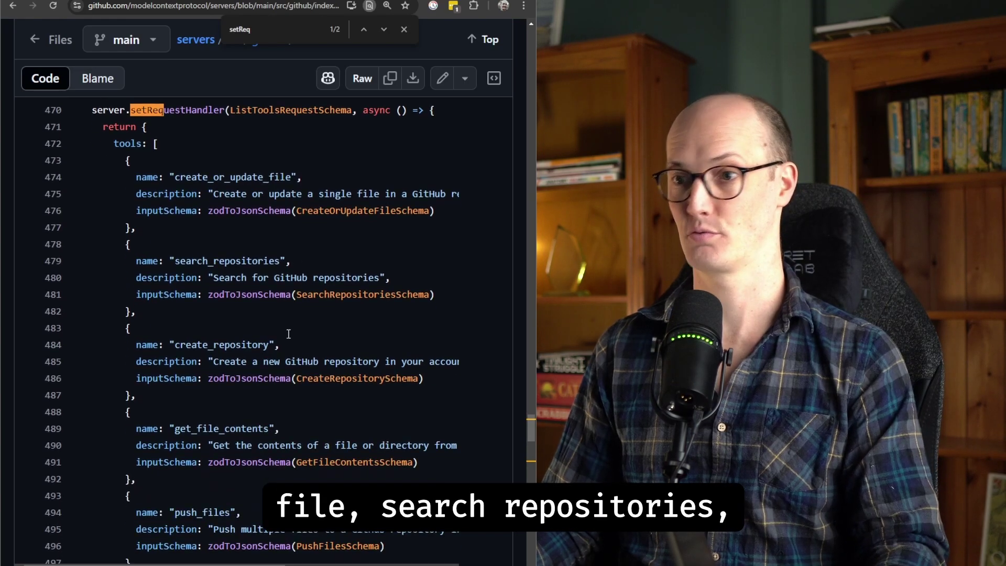
pyautogui.scroll(-2, 260, 283)
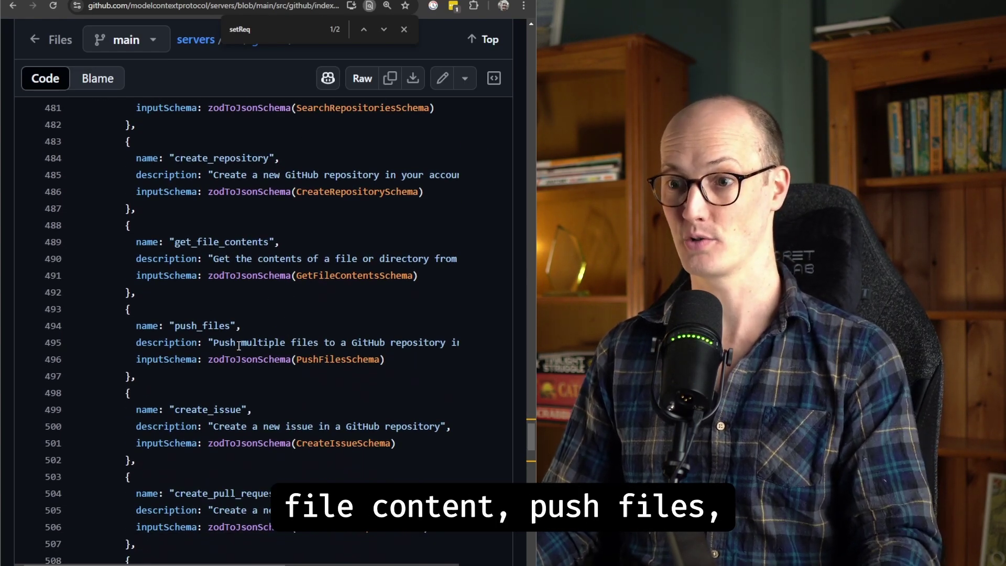
pyautogui.scroll(2, 238, 345)
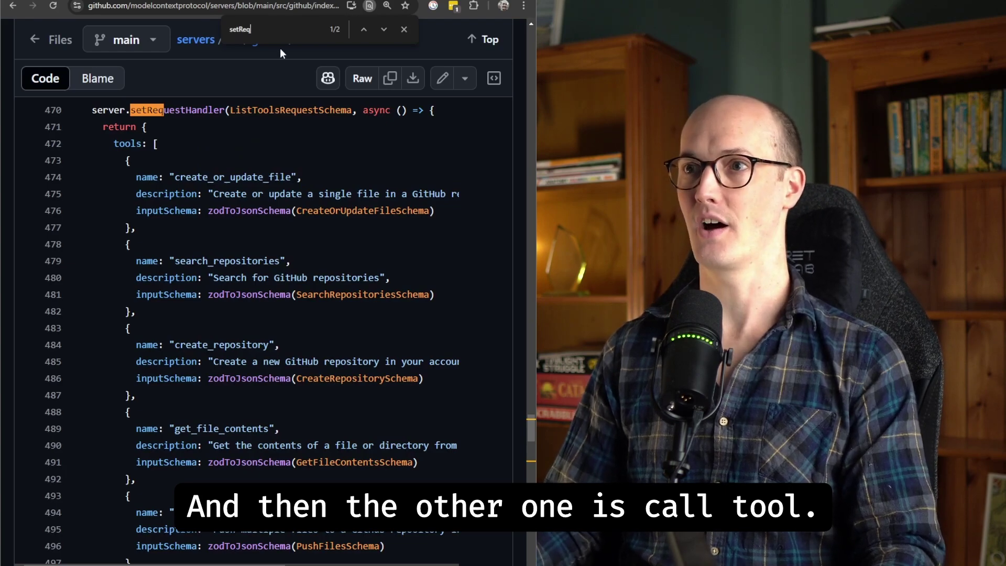
# Step: Go to search match 2/2, the CallToolRequestSchema handler at line 522
pyautogui.press('Return')
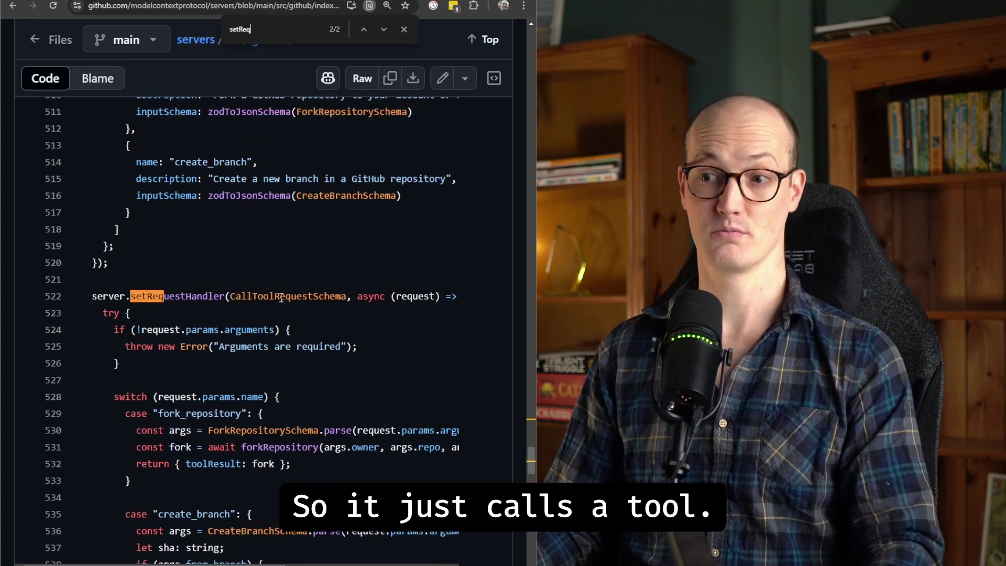
pyautogui.scroll(-2, 280, 296)
pyautogui.scroll(-1, 216, 239)
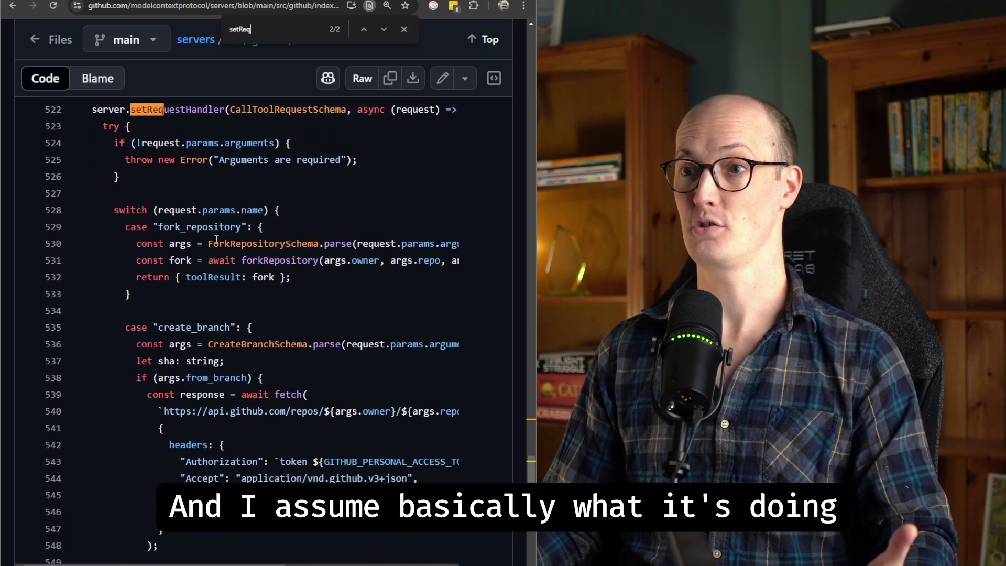